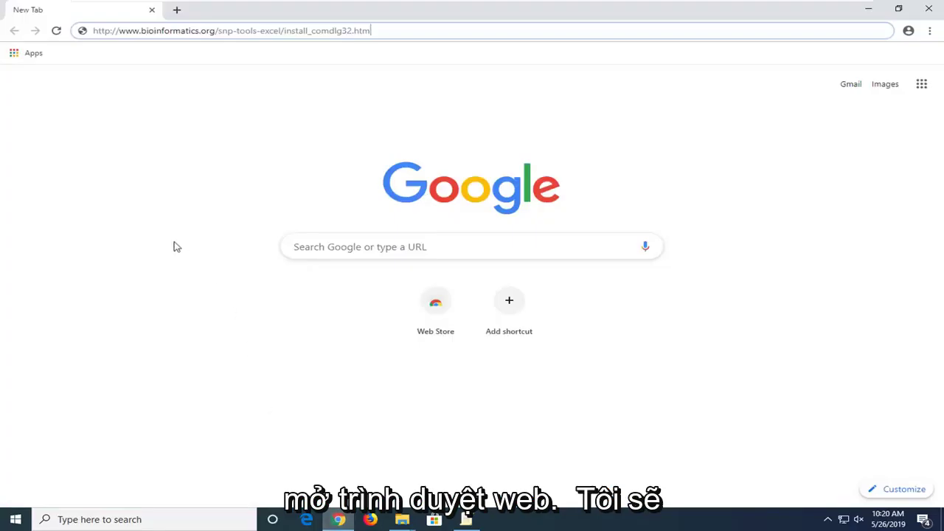
- Load the Comdlg32 page and download comdlg32.ocx, choosing Keep on the harmful-file warning
key("Return")
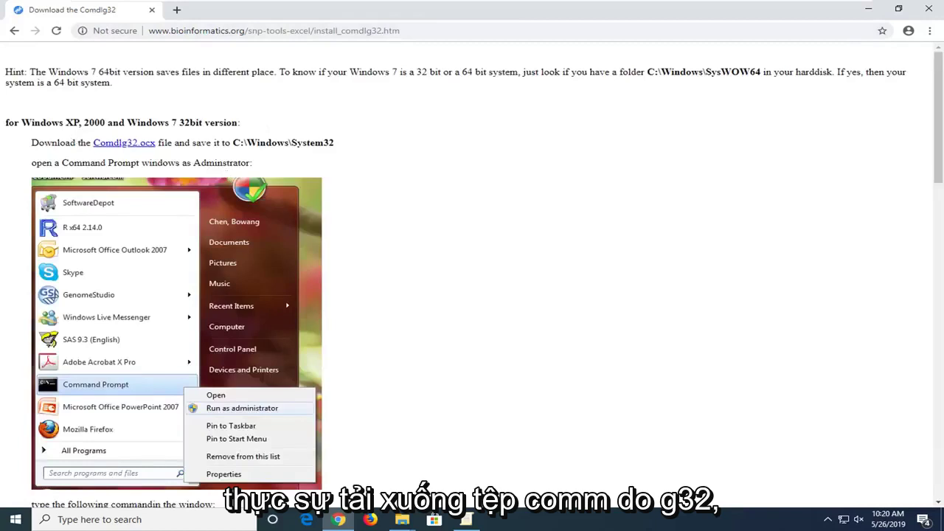
left_click(129, 146)
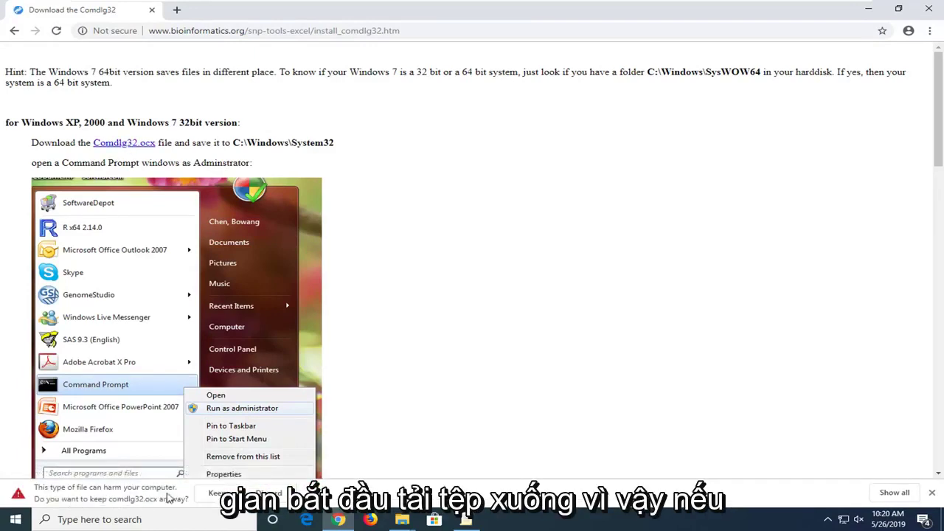
left_click(225, 499)
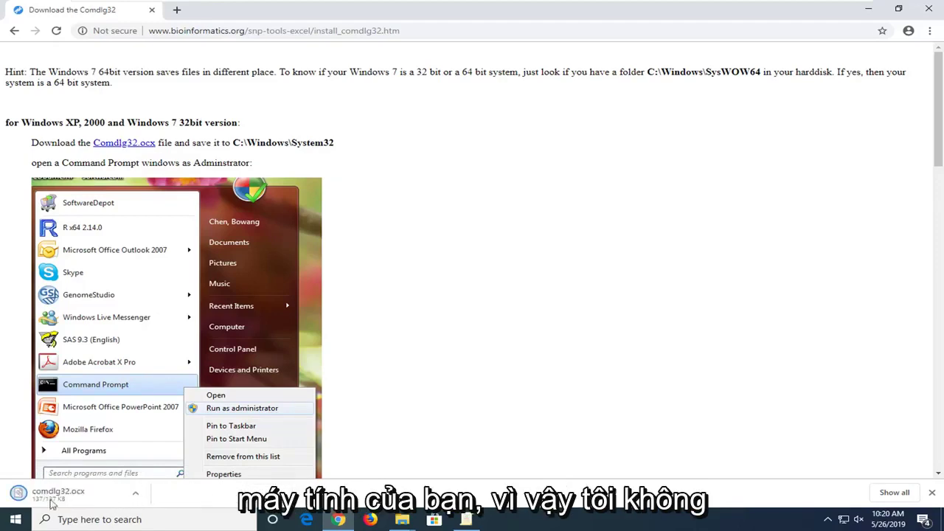
left_click_drag(65, 501, 66, 500)
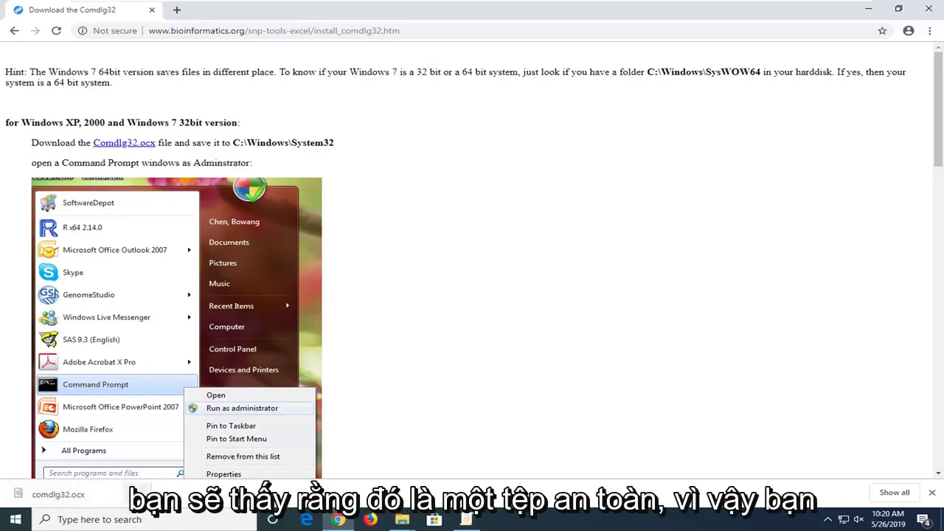
- Show comdlg32.ocx in Downloads, drag it onto the desktop, and close the Downloads window
left_click(136, 499)
left_click(179, 455)
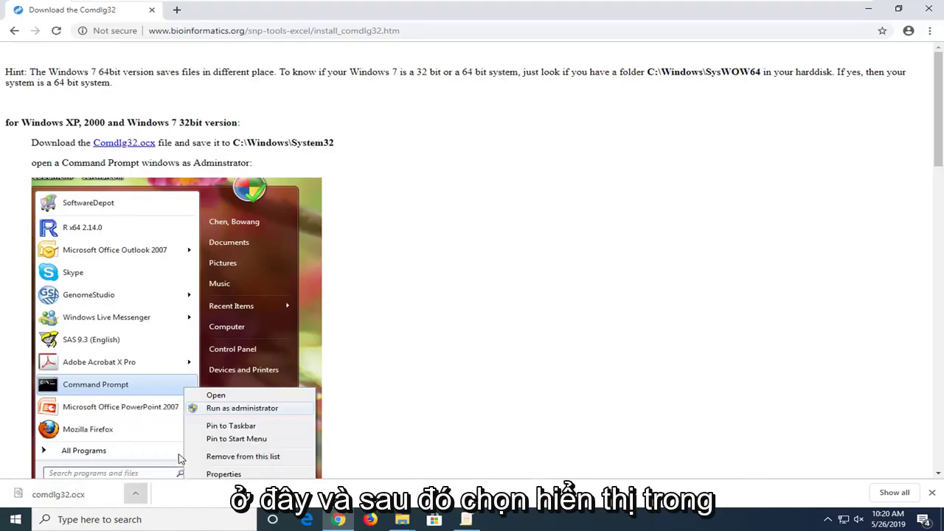
left_click(870, 6)
left_click_drag(324, 204, 335, 90)
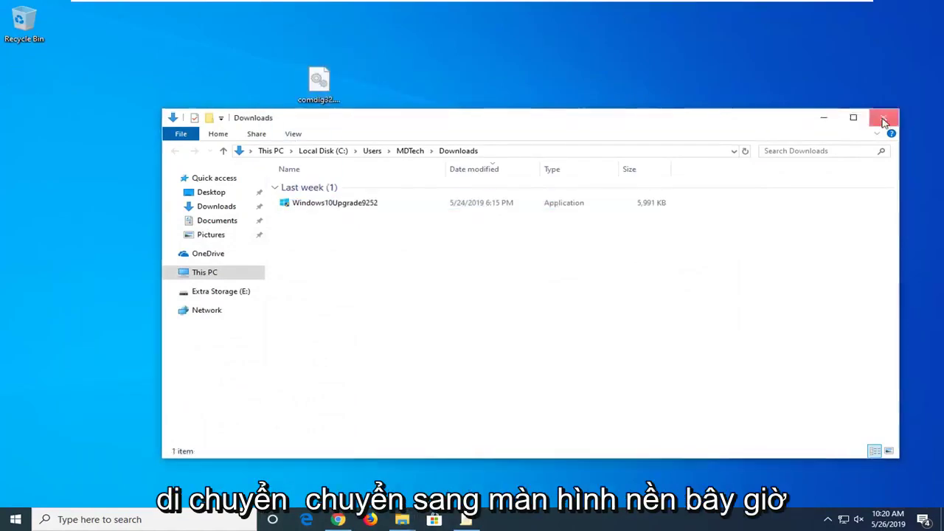
left_click(884, 120)
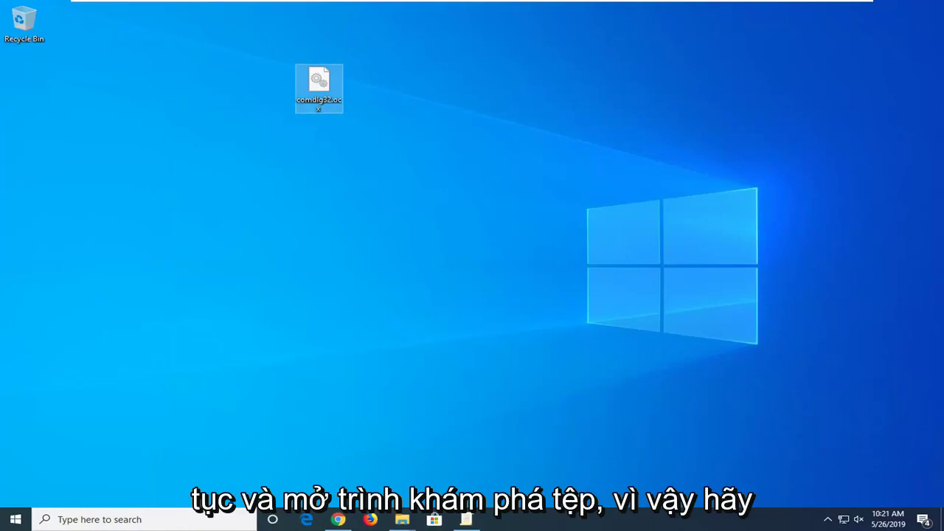
- Launch File Explorer from the Start menu search
left_click(11, 521)
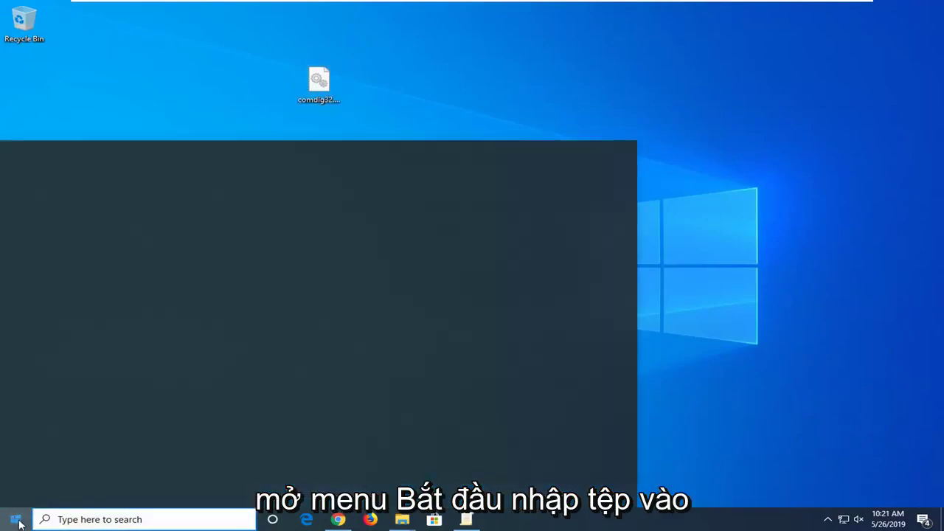
type("file explorer")
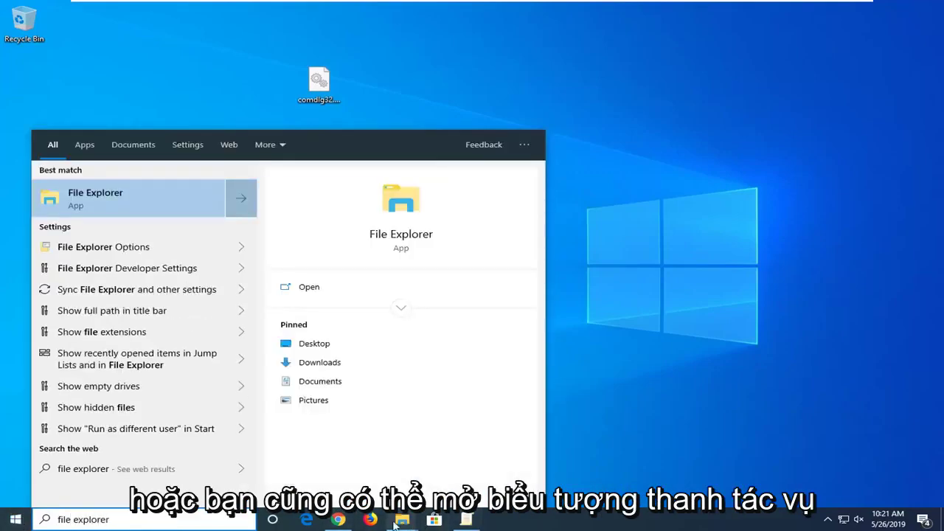
left_click(91, 199)
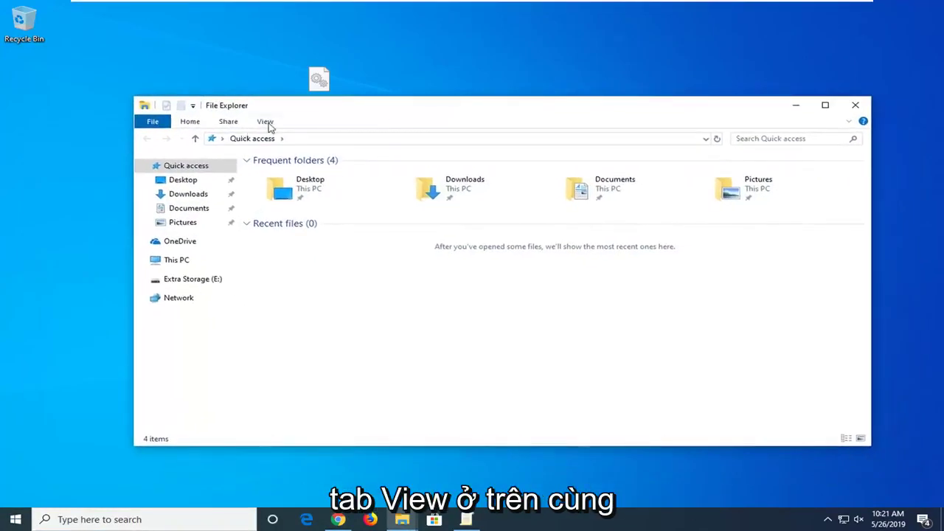
- Enable 'Show hidden files, folders, and drives' in Folder Options and apply it
left_click(266, 122)
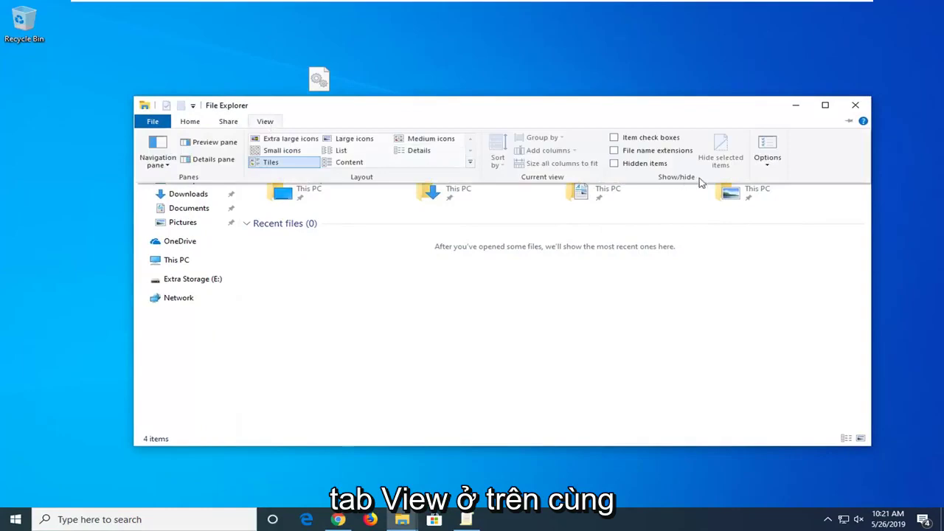
left_click(771, 151)
left_click_drag(269, 172, 505, 127)
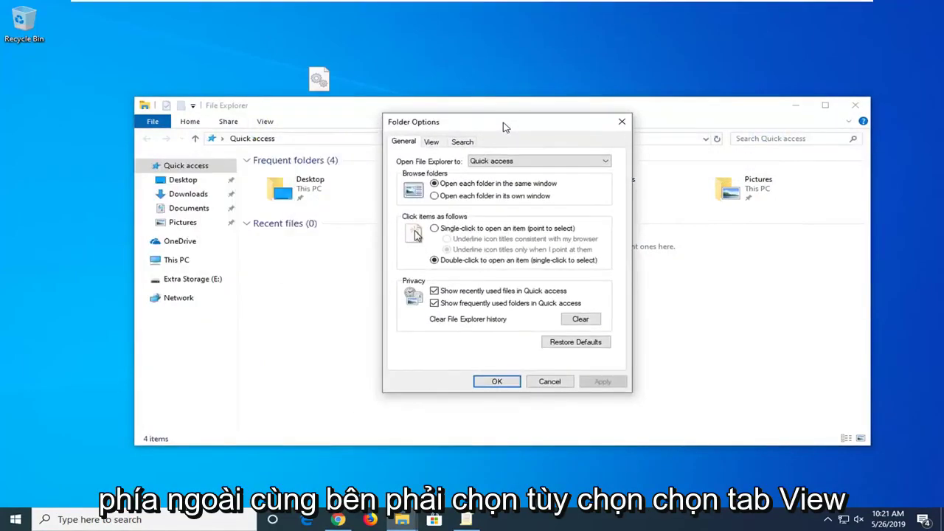
left_click(432, 142)
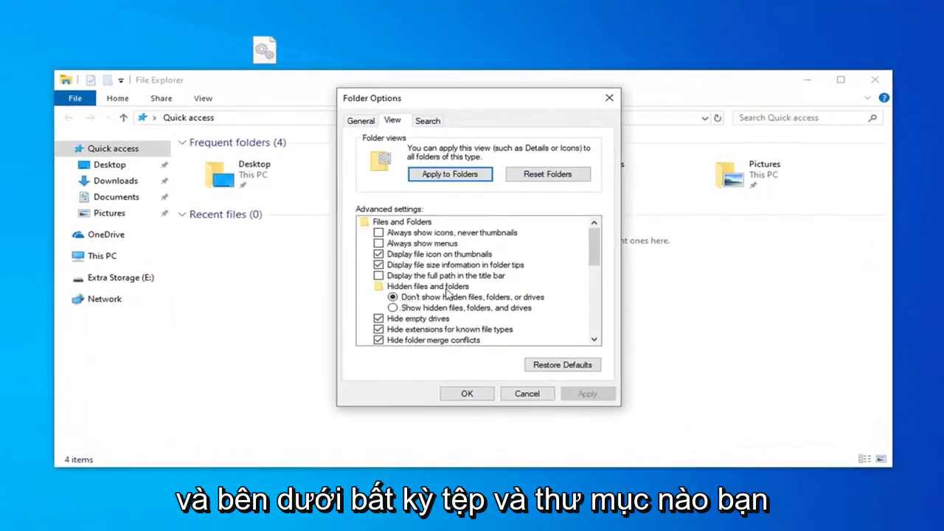
left_click(402, 308)
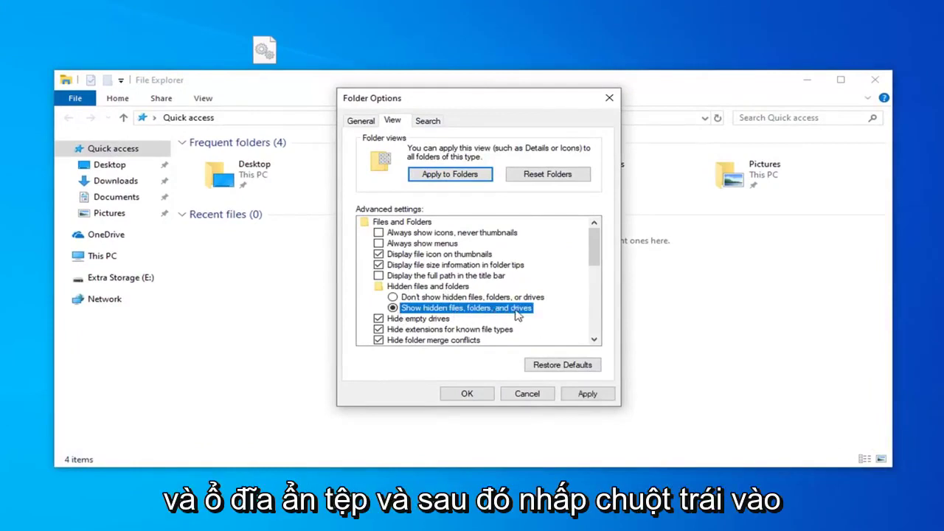
left_click(579, 394)
left_click(452, 395)
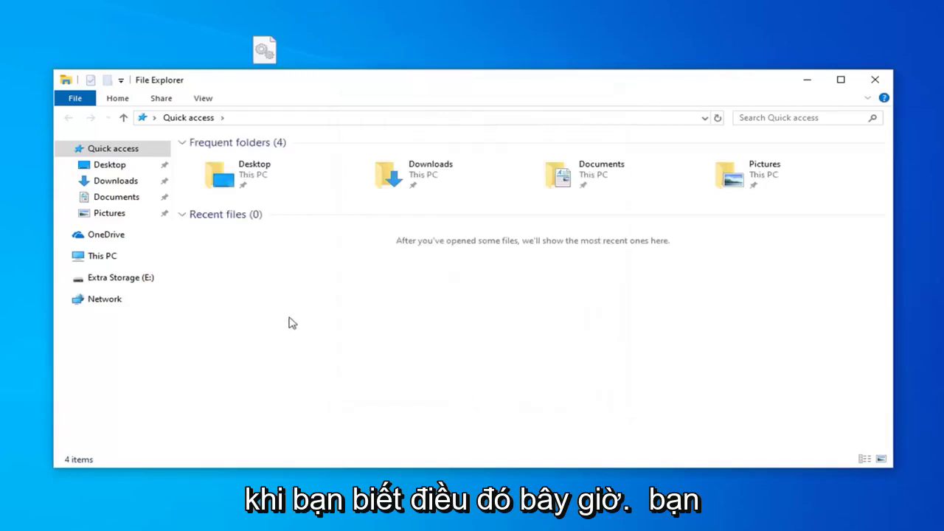
- Browse This PC > Local Disk (C:) > Windows and open the System32 folder
left_click(103, 264)
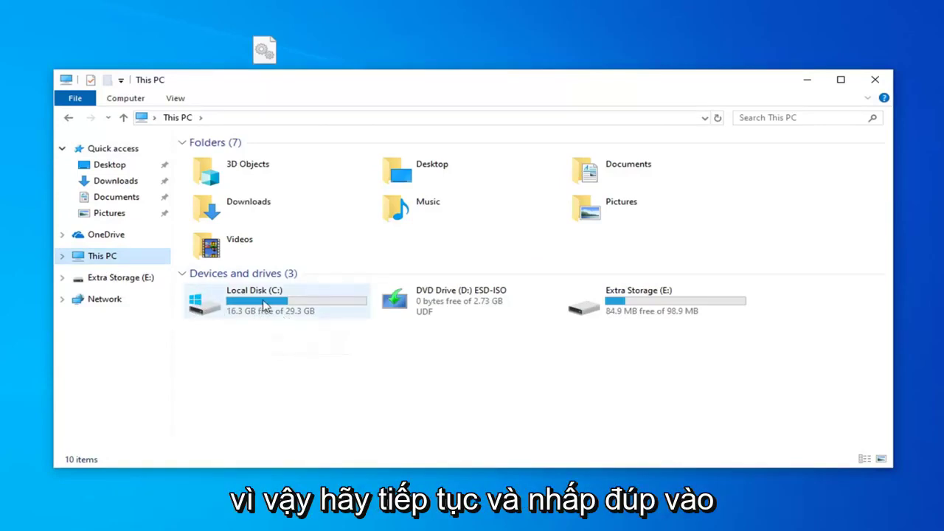
double_click(264, 306)
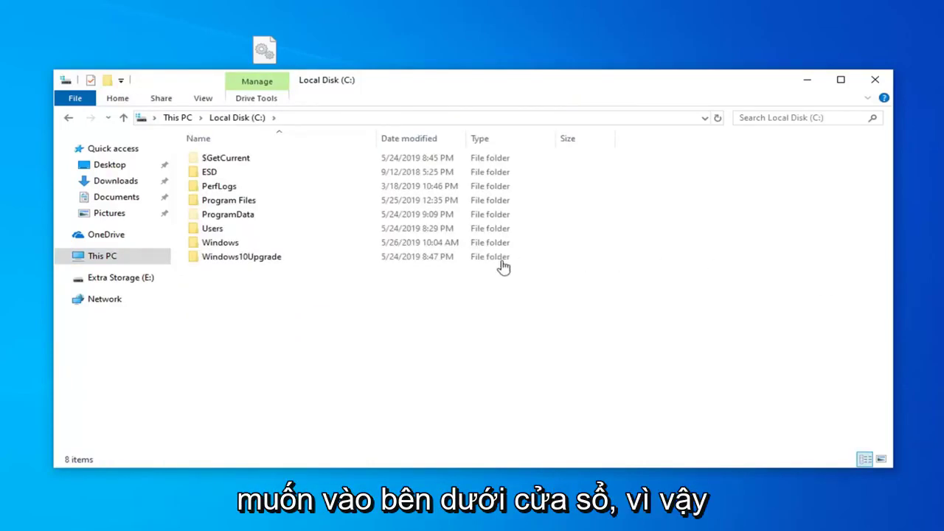
left_click(237, 247)
double_click(238, 247)
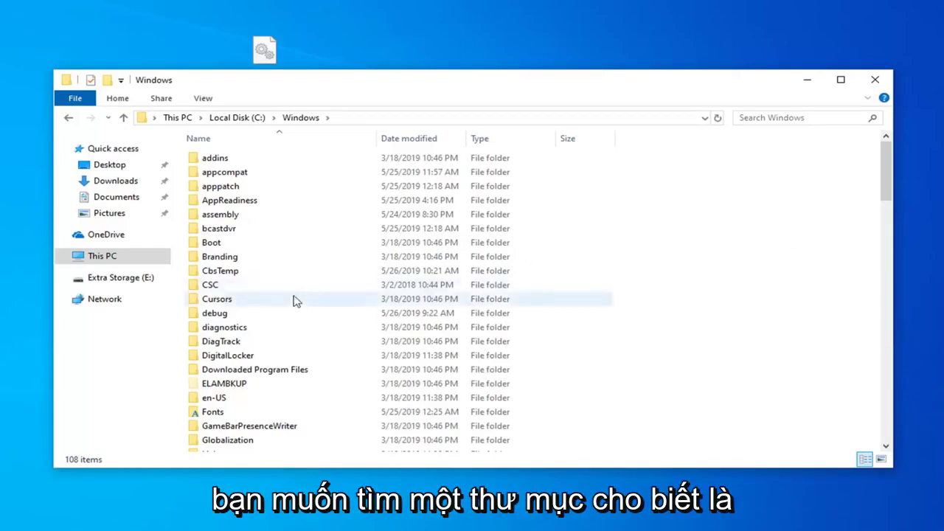
scroll(287, 310, "down", 10)
scroll(286, 310, "down", 5)
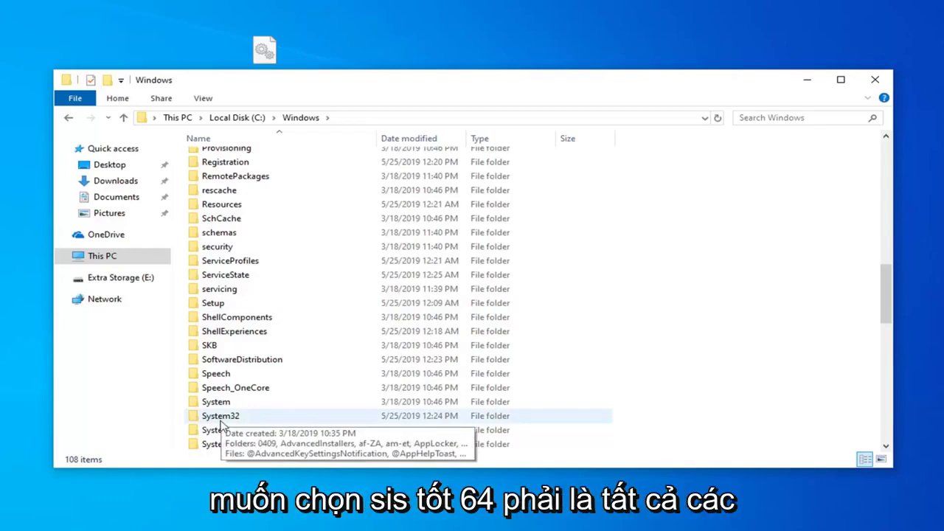
scroll(248, 371, "down", 1)
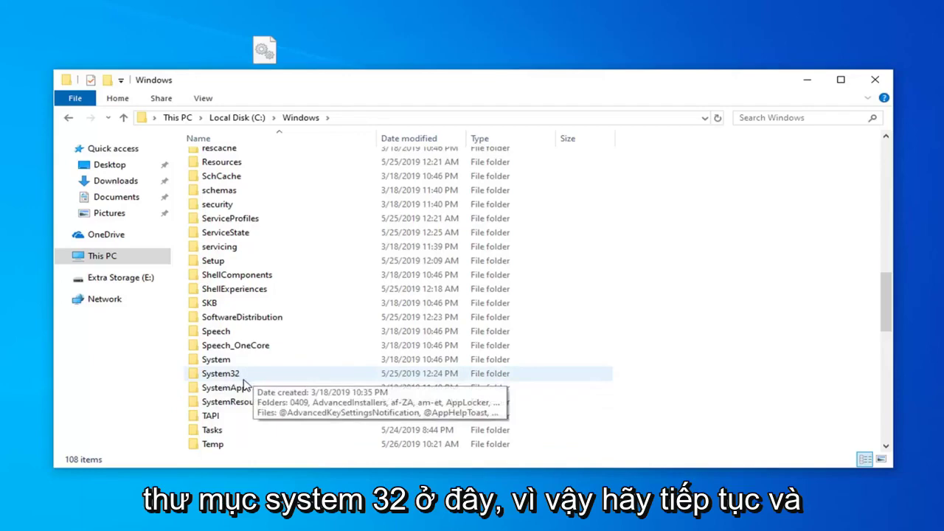
double_click(246, 376)
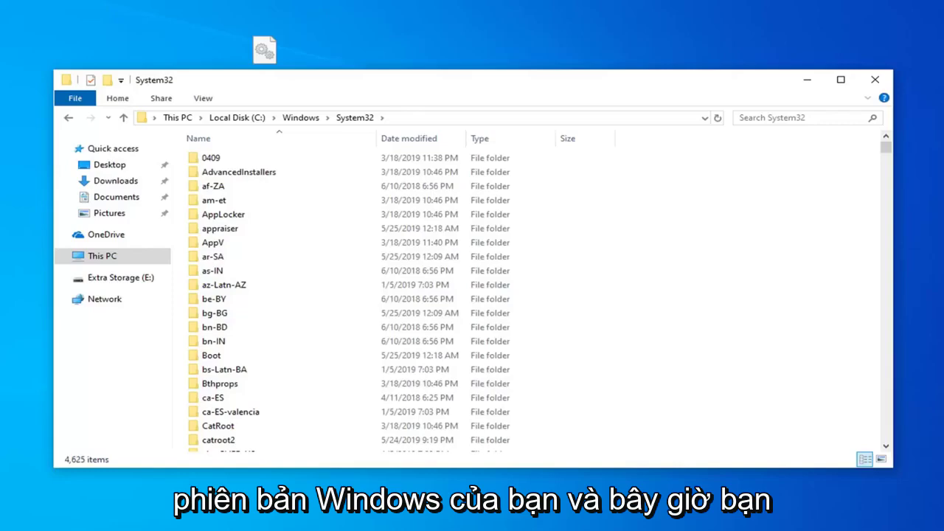
left_click_drag(316, 83, 308, 106)
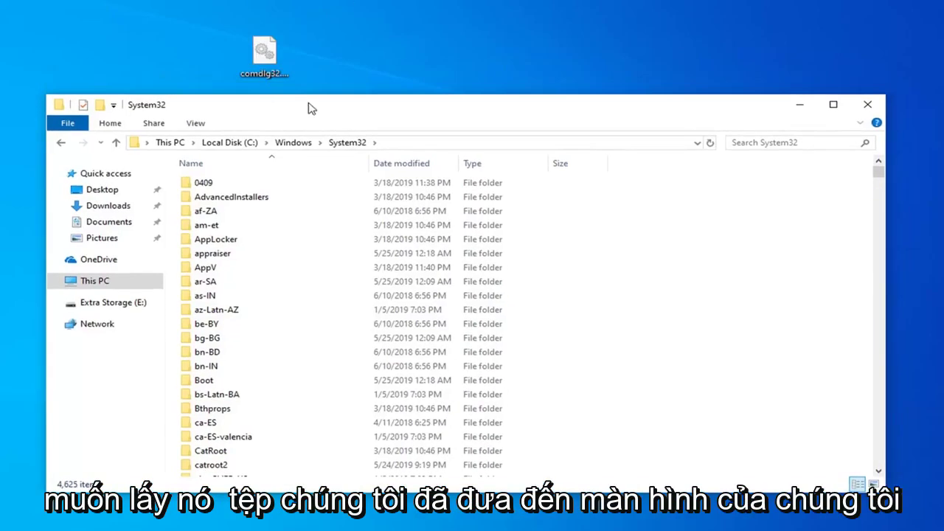
- Drag comdlg32.ocx from the desktop into System32, granting administrator permission, then close the window
left_click_drag(257, 59, 664, 248)
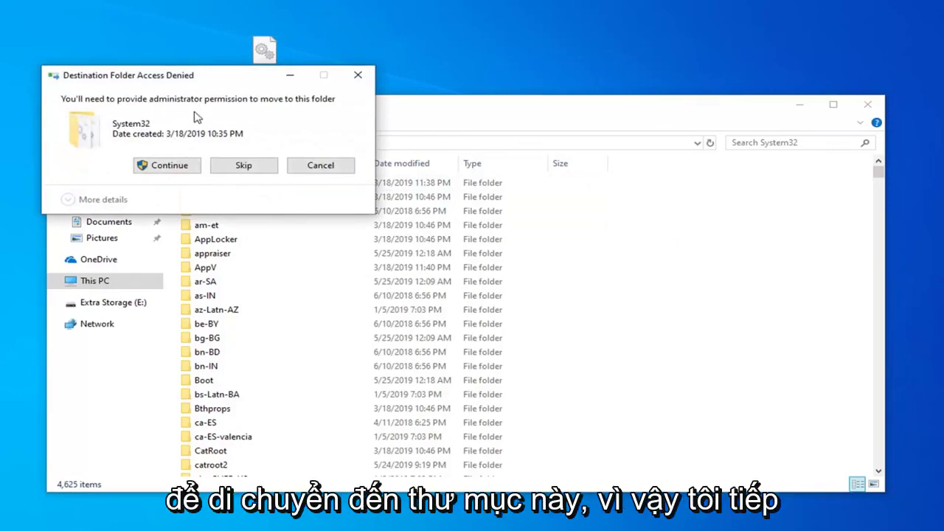
left_click(156, 168)
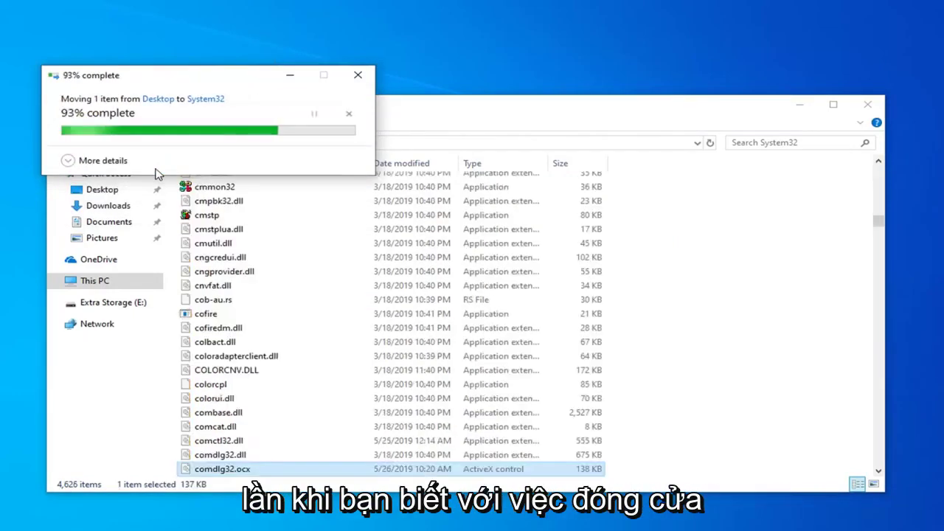
left_click(867, 104)
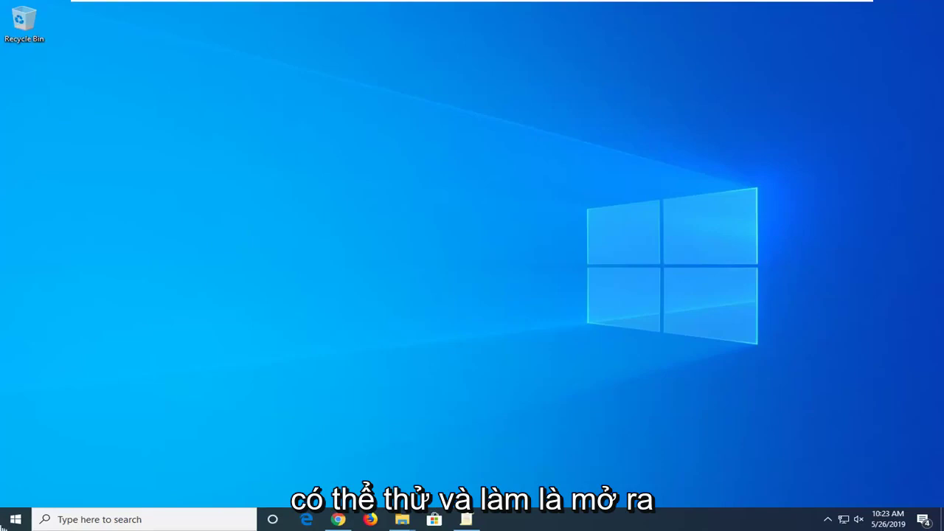
- Search for cmd and run Command Prompt as administrator, approving the UAC prompt
left_click(10, 515)
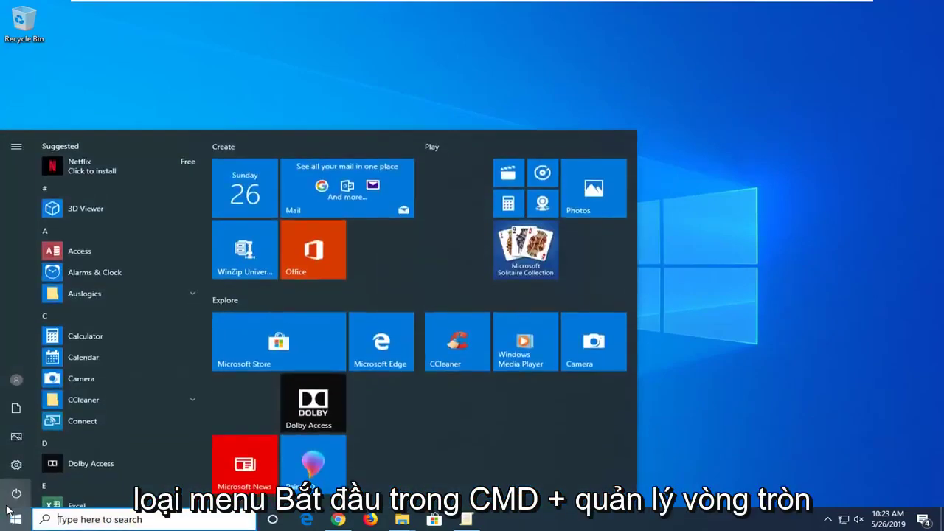
type("cmd")
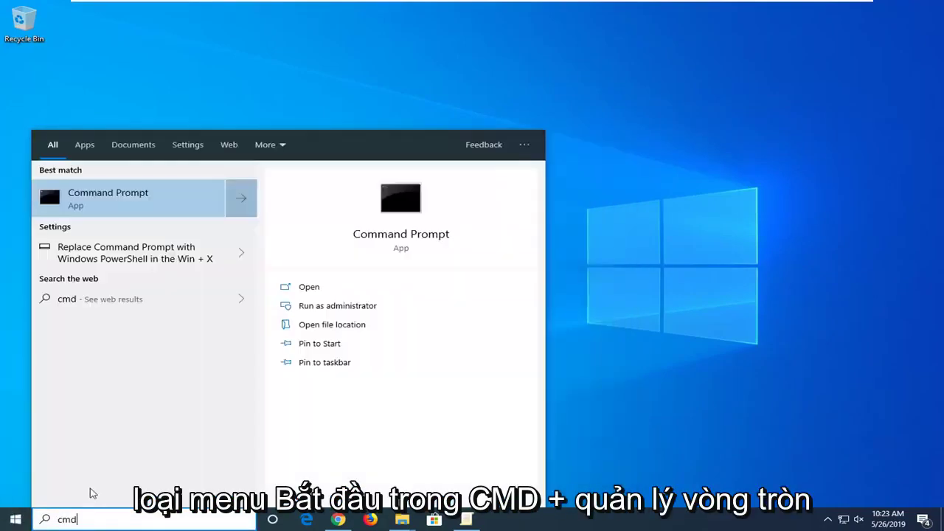
right_click(102, 194)
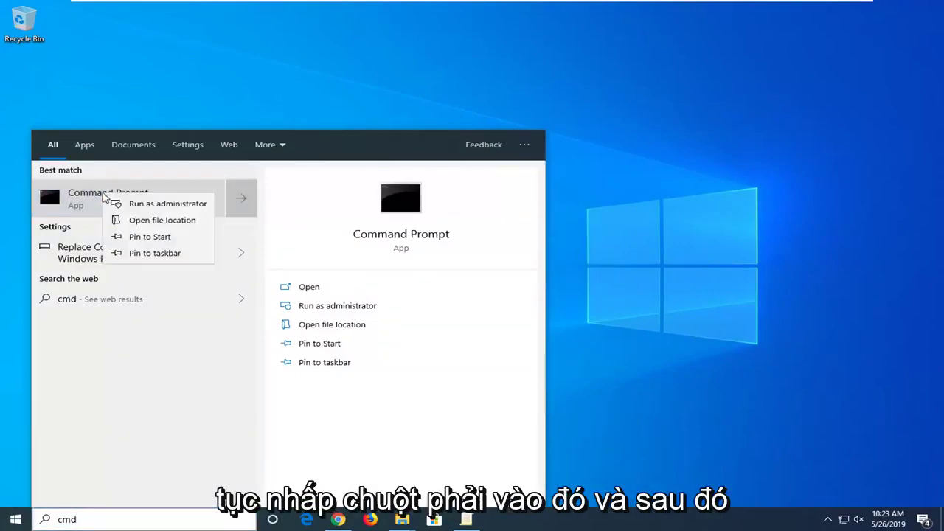
left_click(142, 204)
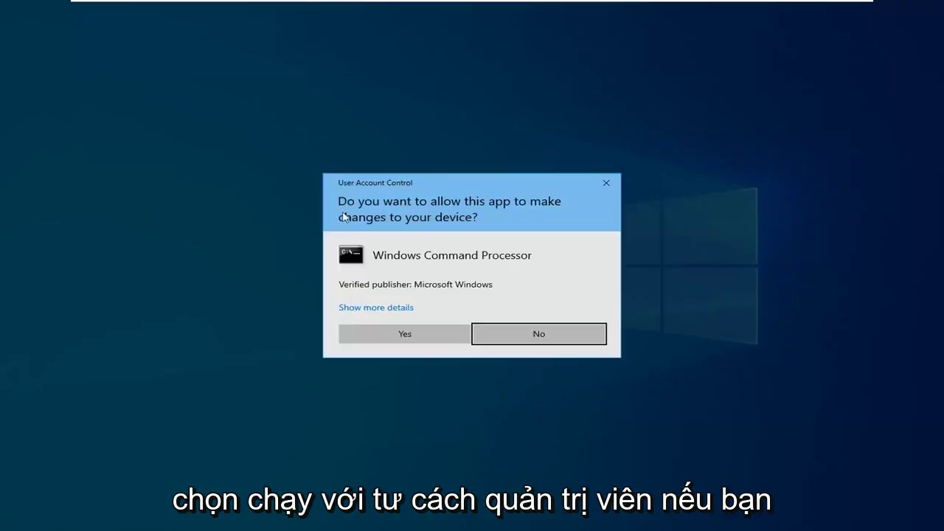
left_click(421, 337)
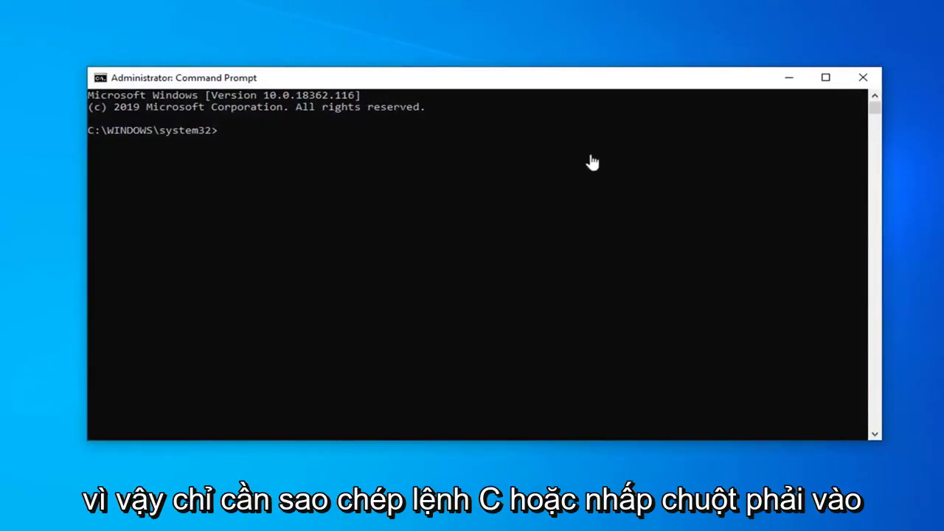
- Paste and run regsvr32 %systemroot%\system32\comdlg32.ocx, dismiss the success message, and close the console
right_click(491, 79)
left_click(537, 191)
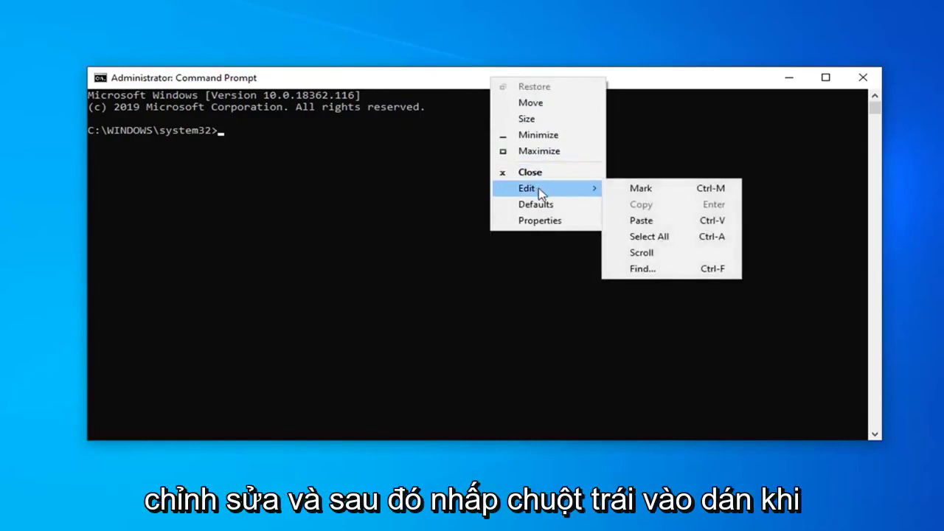
left_click(656, 221)
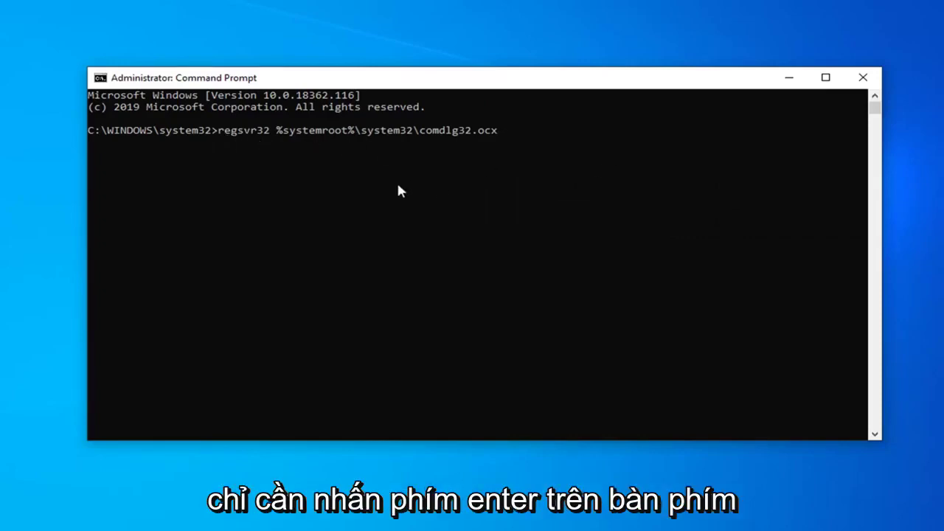
key("Return")
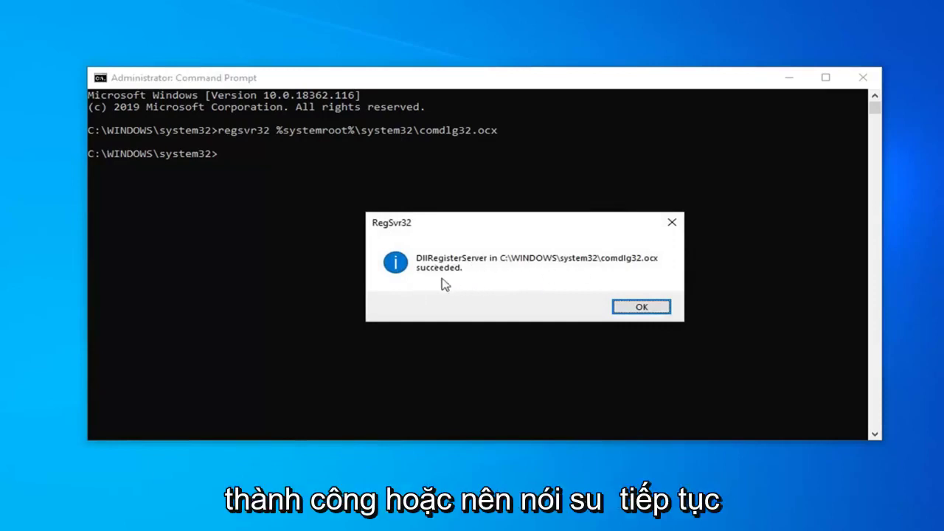
left_click(637, 310)
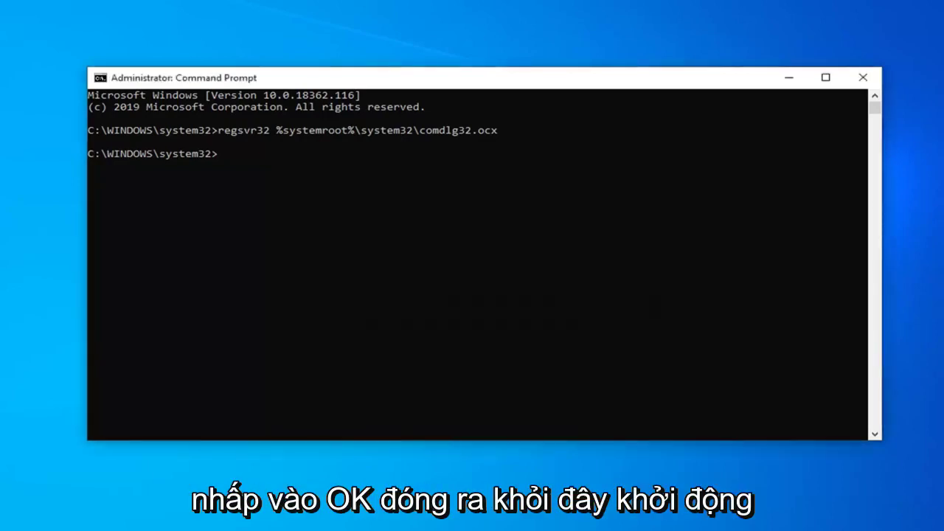
left_click(863, 76)
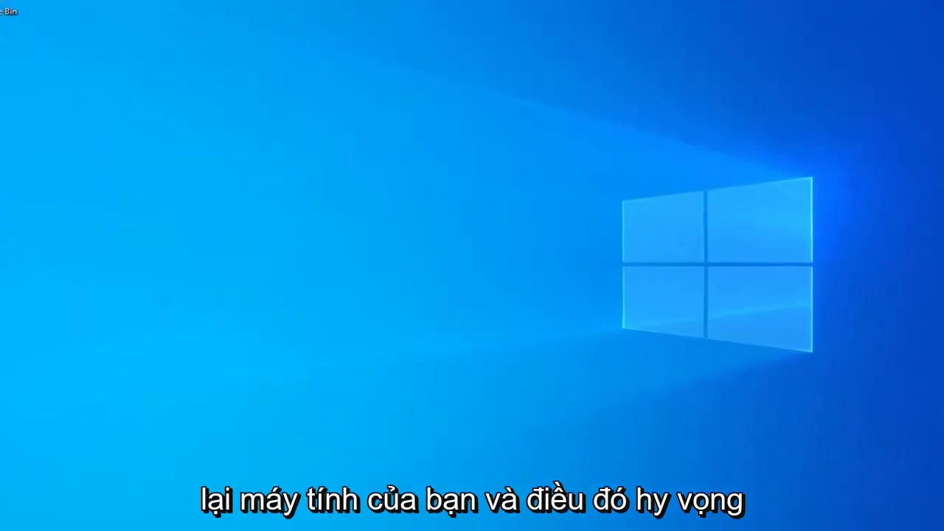